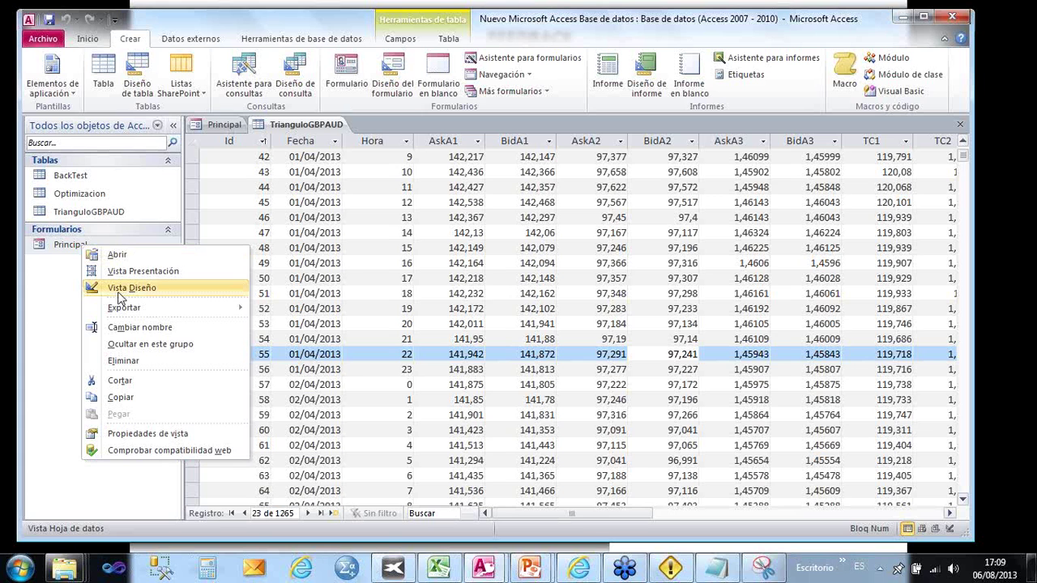
# Open the Principal form in Design view, and bring the Libro1.xlsx workbook in Excel to the front.
pyautogui.click(122, 289)
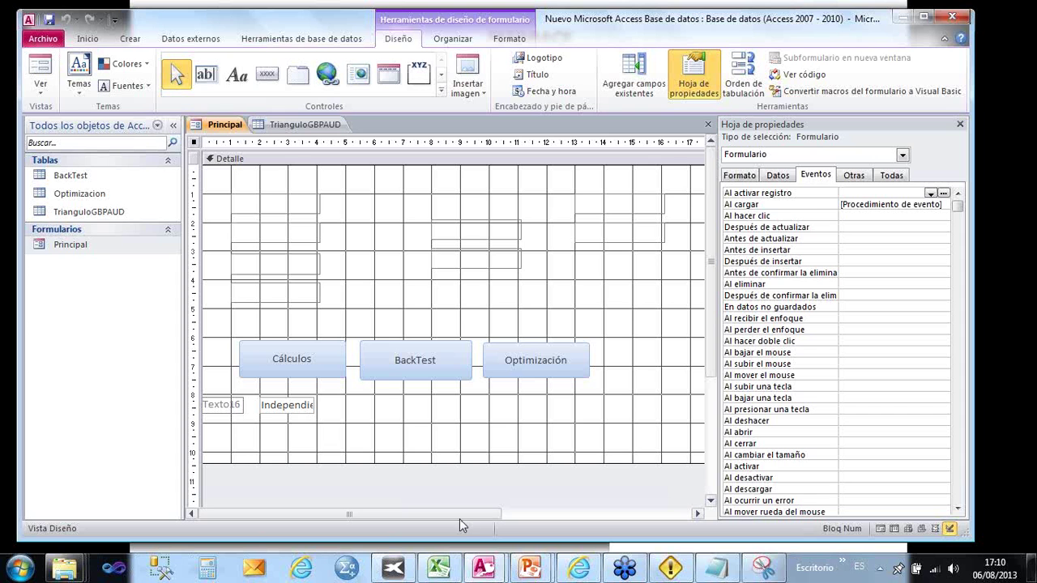
pyautogui.click(448, 573)
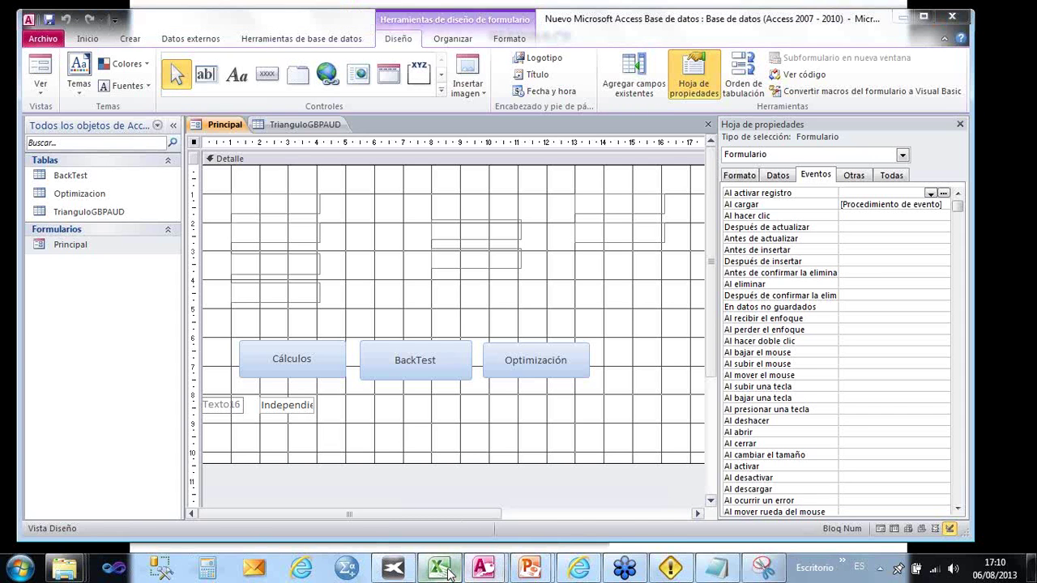
pyautogui.click(448, 573)
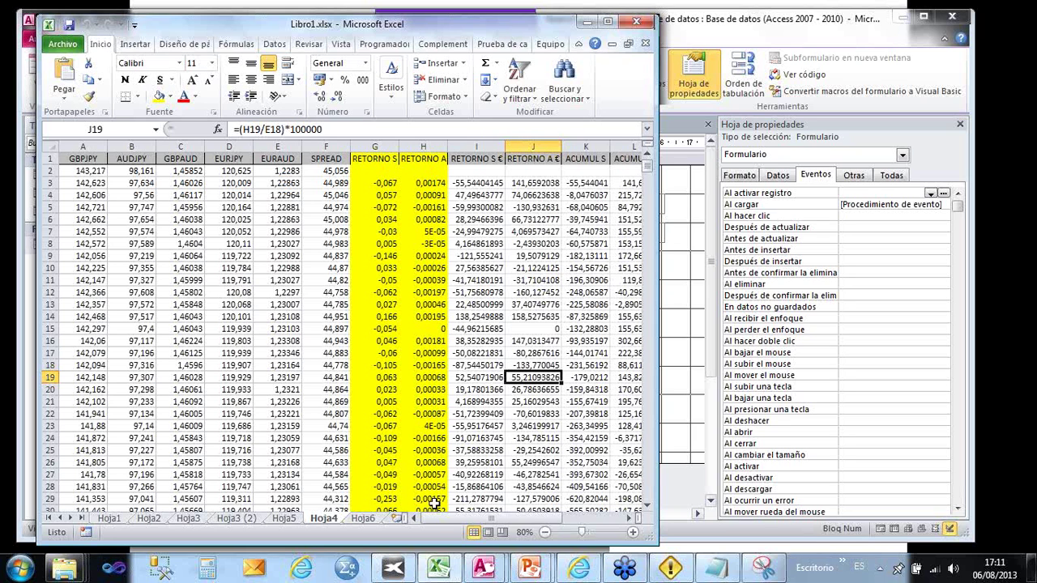
# Switch to the maximized Visual Basic editor and examine the Optimizacion procedure's entry and exit ranges and its BackTest call.
pyautogui.click(486, 570)
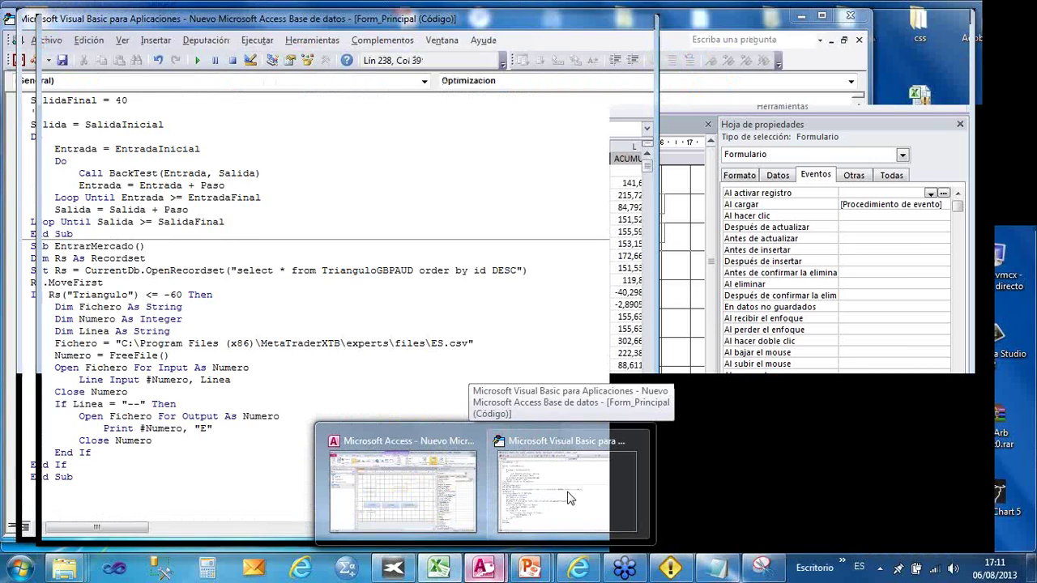
pyautogui.click(569, 498)
pyautogui.doubleClick(516, 6)
pyautogui.press('Down')
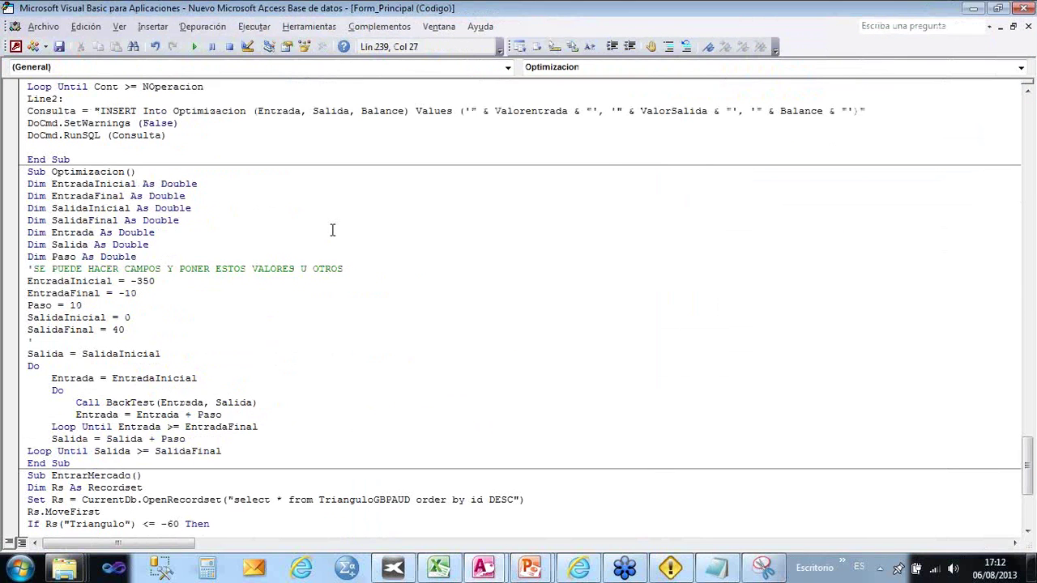
pyautogui.scroll(-2, 332, 230)
pyautogui.scroll(-1, 333, 230)
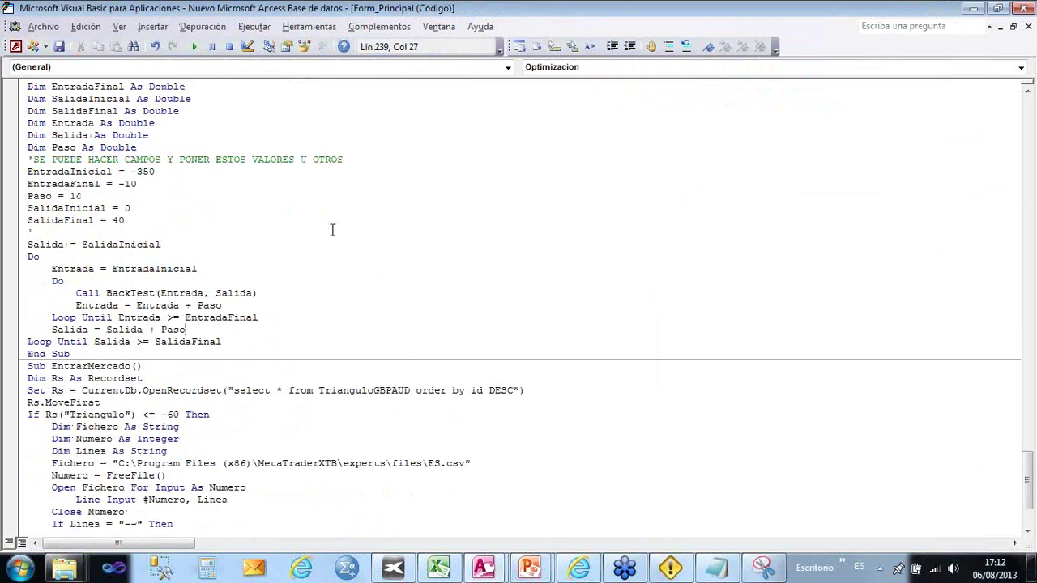
pyautogui.scroll(6, 332, 231)
pyautogui.scroll(4, 332, 231)
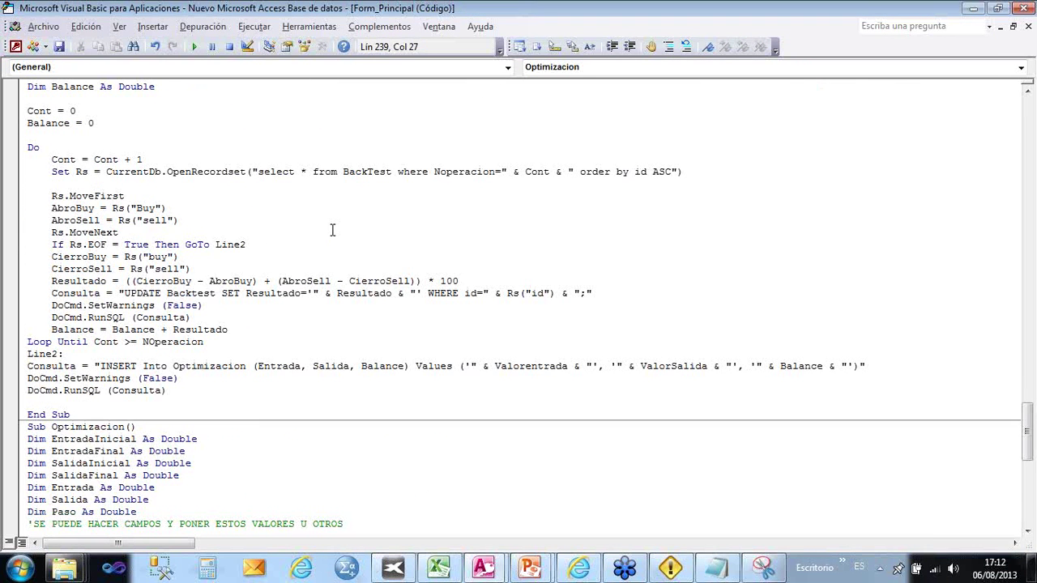
pyautogui.scroll(-8, 332, 230)
pyautogui.moveTo(32, 245); pyautogui.dragTo(137, 257)
pyautogui.moveTo(160, 367); pyautogui.dragTo(252, 366)
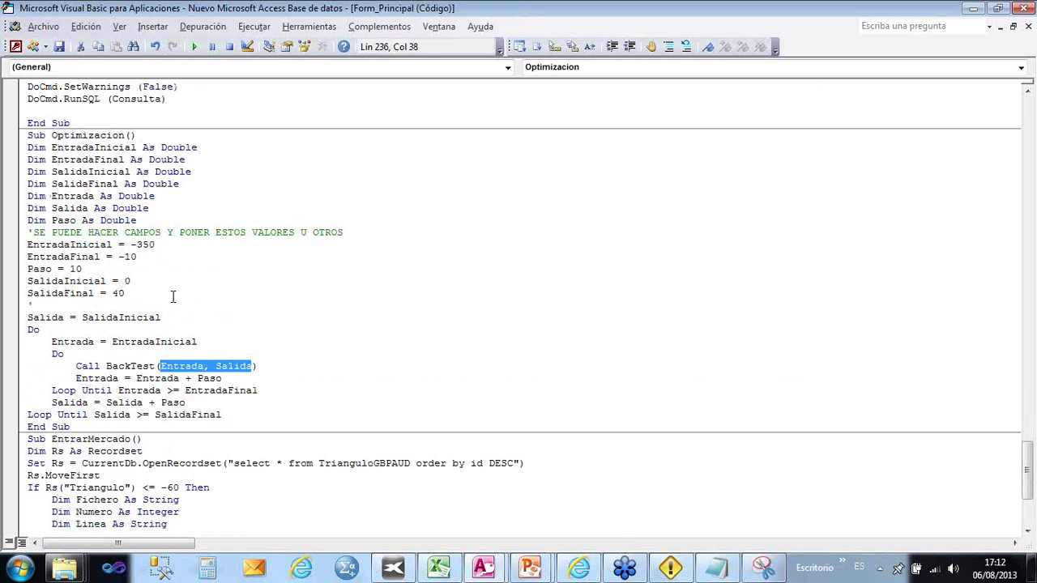
pyautogui.click(156, 249)
pyautogui.press('Up')
pyautogui.press('Up')
# Declare a Slipagge variable as Double directly below the BackTest procedure's header line.
pyautogui.scroll(4, 251, 274)
pyautogui.scroll(1, 252, 274)
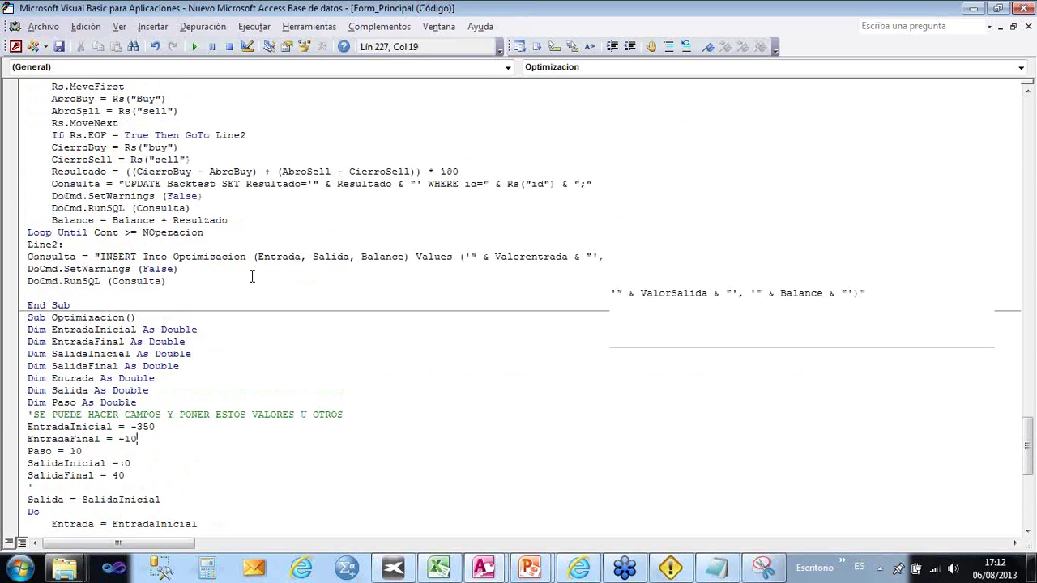
pyautogui.scroll(1, 252, 277)
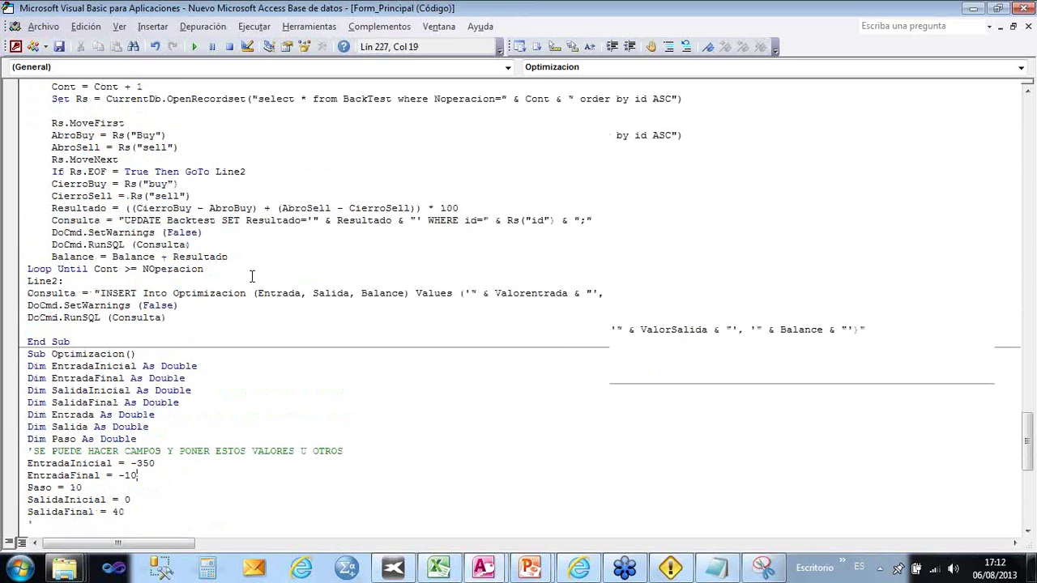
pyautogui.scroll(18, 252, 278)
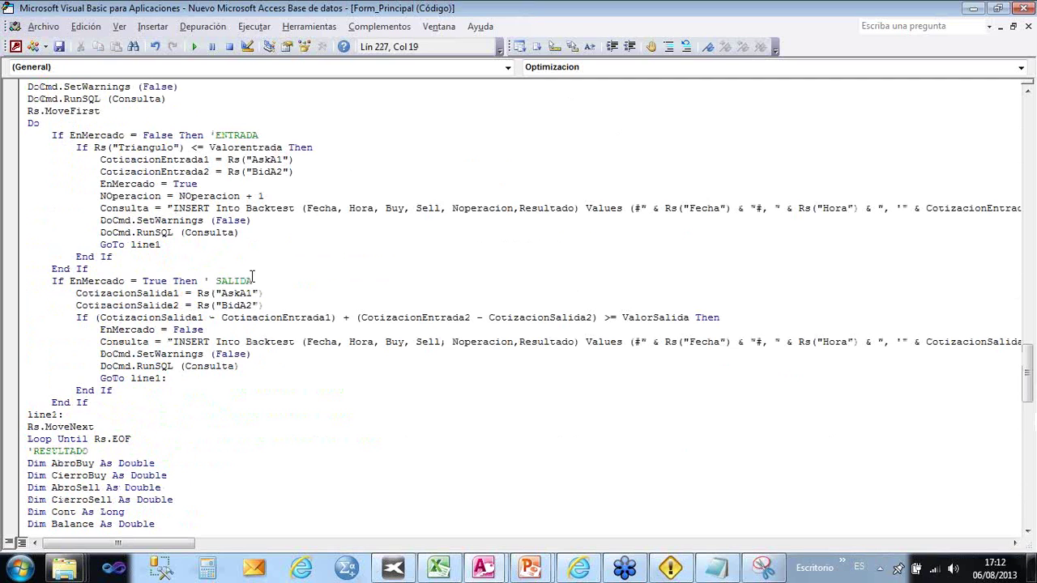
pyautogui.scroll(4, 252, 277)
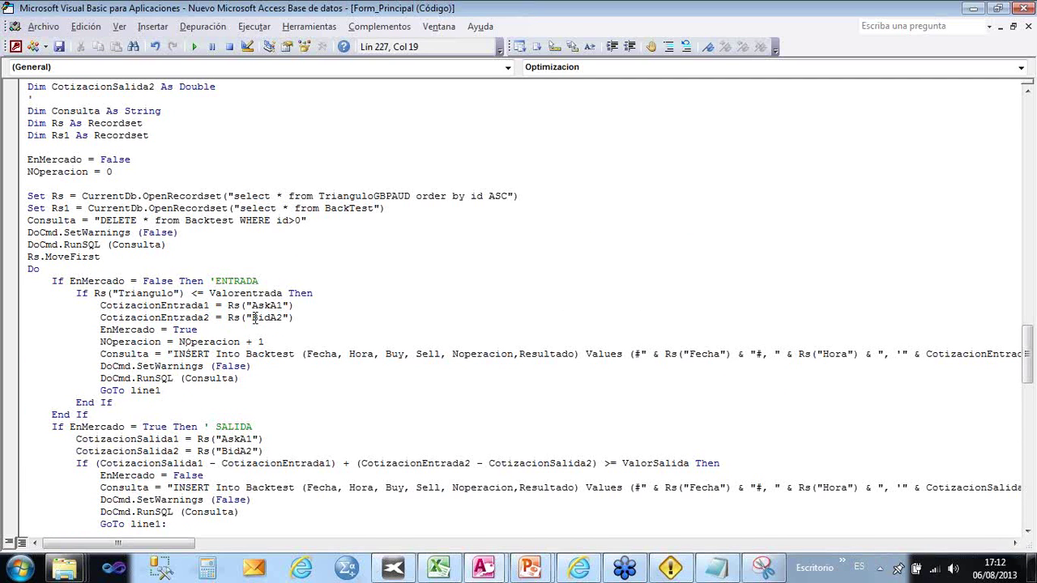
pyautogui.scroll(1, 255, 318)
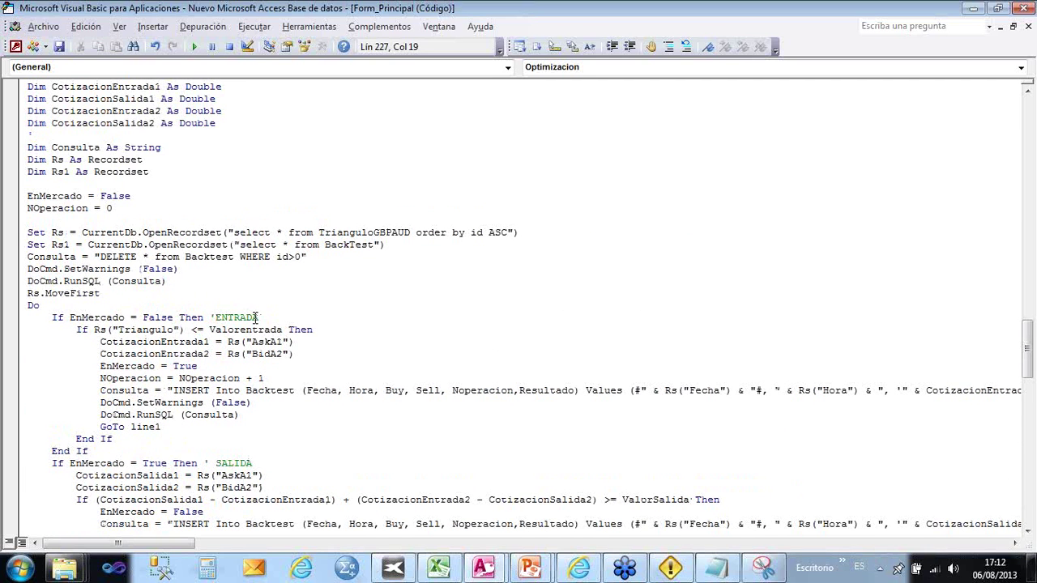
pyautogui.scroll(2, 256, 318)
pyautogui.click(388, 111)
pyautogui.press('Return')
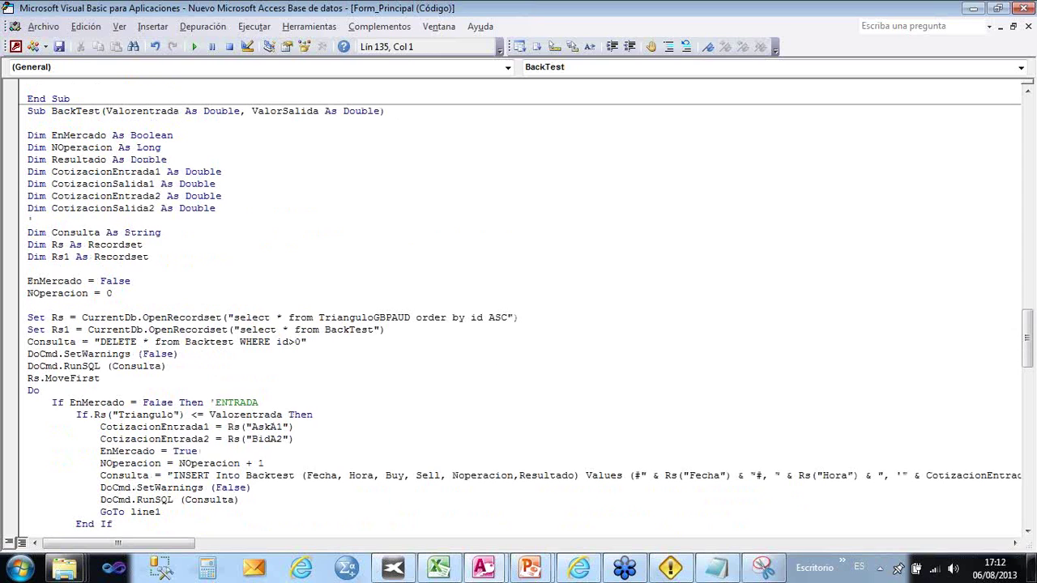
pyautogui.write('dim Slipagge as Double')
pyautogui.press('Down')
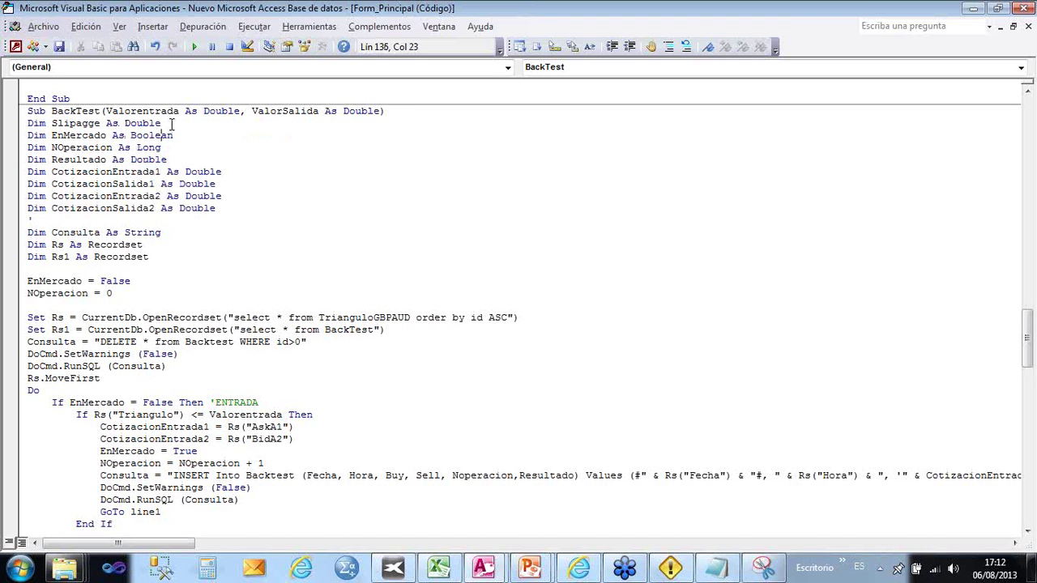
# Assign the value 3 to Slipagge on a new line below its declaration.
pyautogui.click(172, 124)
pyautogui.press('Return')
pyautogui.write('slipagge=3')
pyautogui.press('Down')
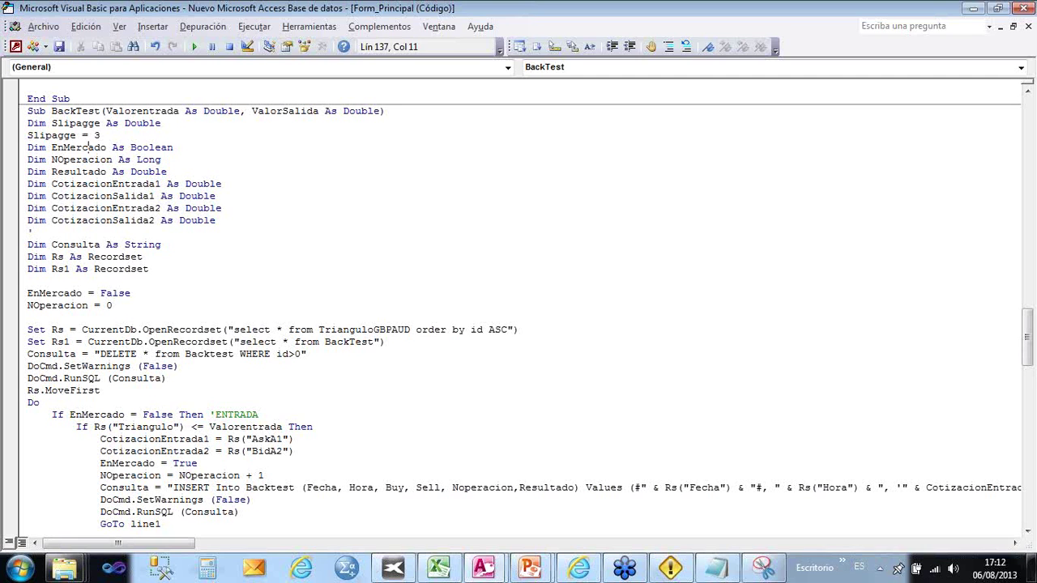
# In the ENTRADA block, add Slipagge to the CotizacionEntrada1 price and subtract it from the CotizacionEntrada2 price.
pyautogui.click(327, 208)
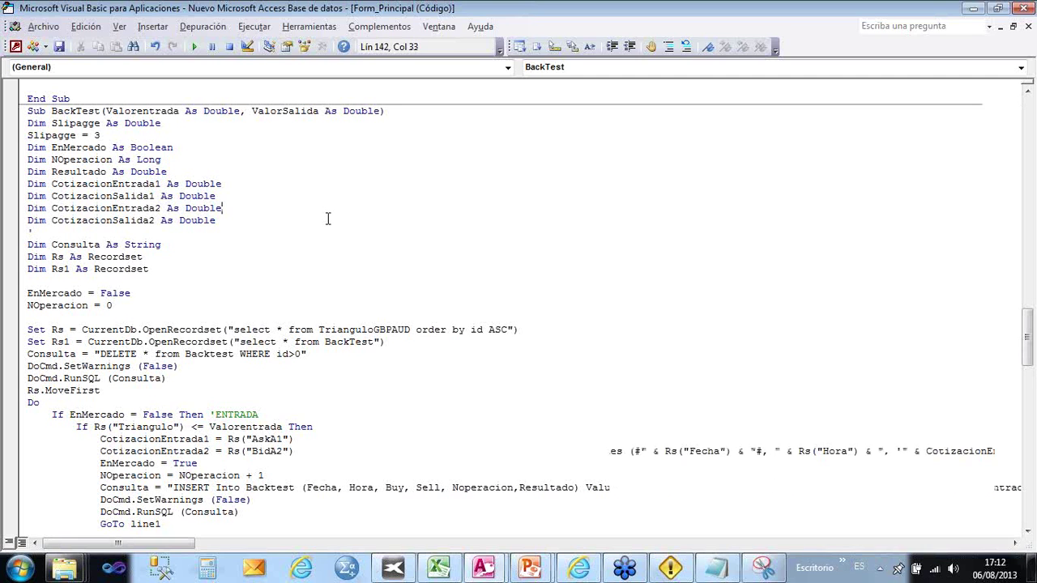
pyautogui.scroll(-1, 328, 221)
pyautogui.scroll(-4, 328, 224)
pyautogui.click(296, 257)
pyautogui.write('+')
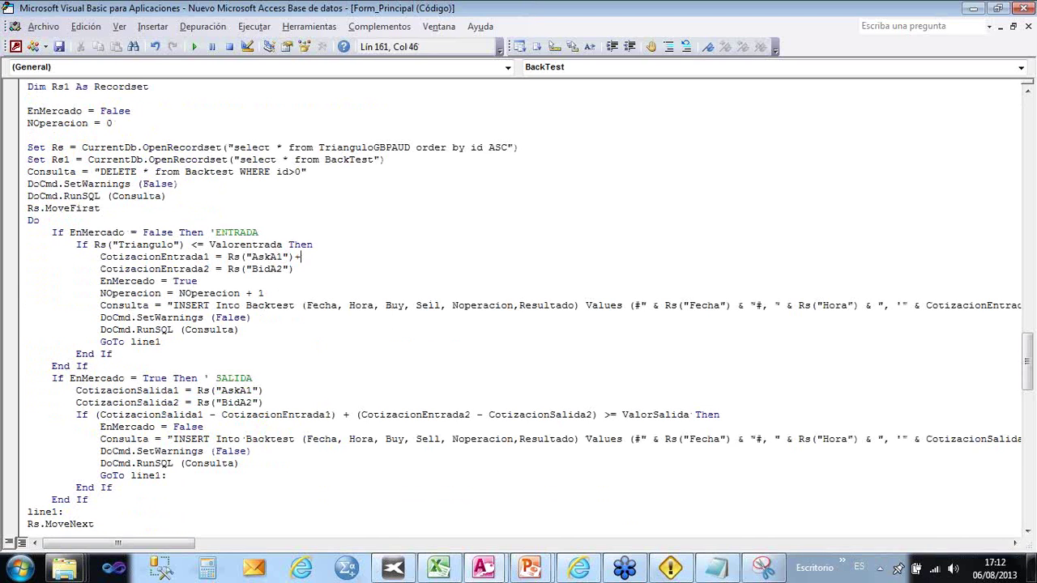
pyautogui.write('slipagge')
pyautogui.press('Down')
pyautogui.write('-slipagge')
pyautogui.press('Down')
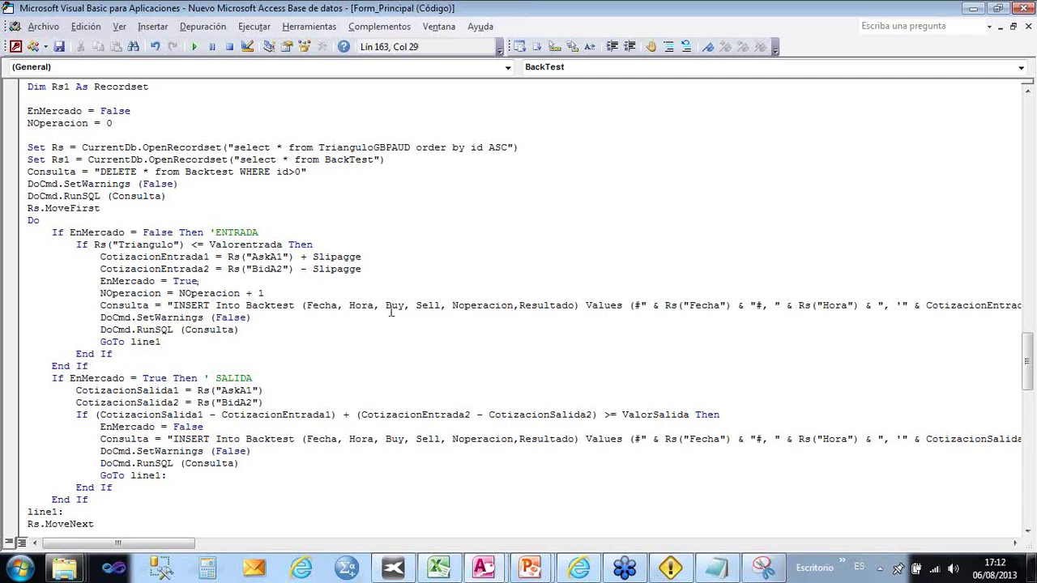
# Review the slippage-adjusted entry prices and the exit, result and balance code of the BackTest procedure.
pyautogui.click(269, 391)
pyautogui.moveTo(298, 257); pyautogui.dragTo(362, 258)
pyautogui.moveTo(222, 269); pyautogui.dragTo(354, 282)
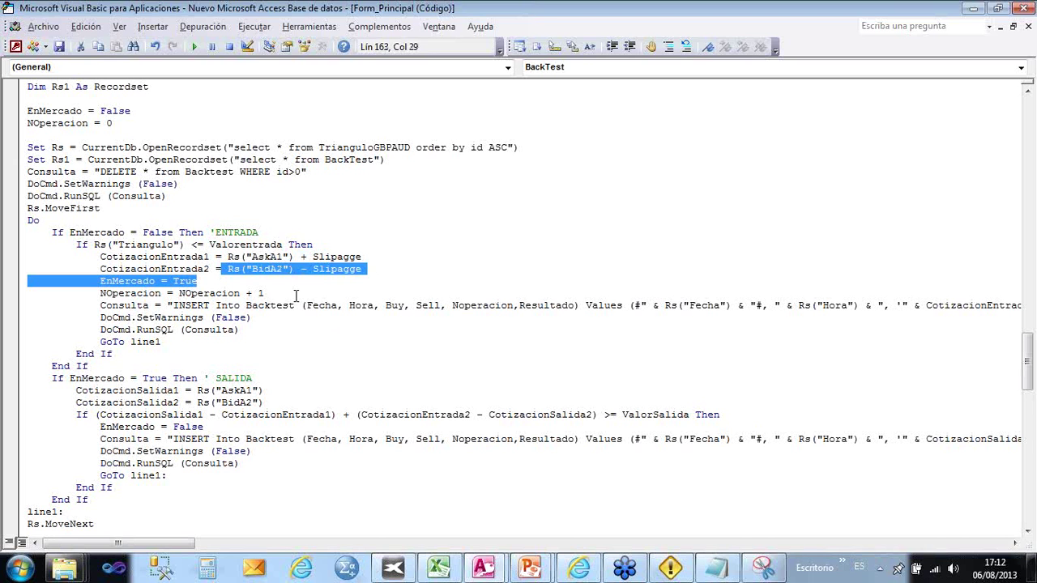
pyautogui.click(252, 270)
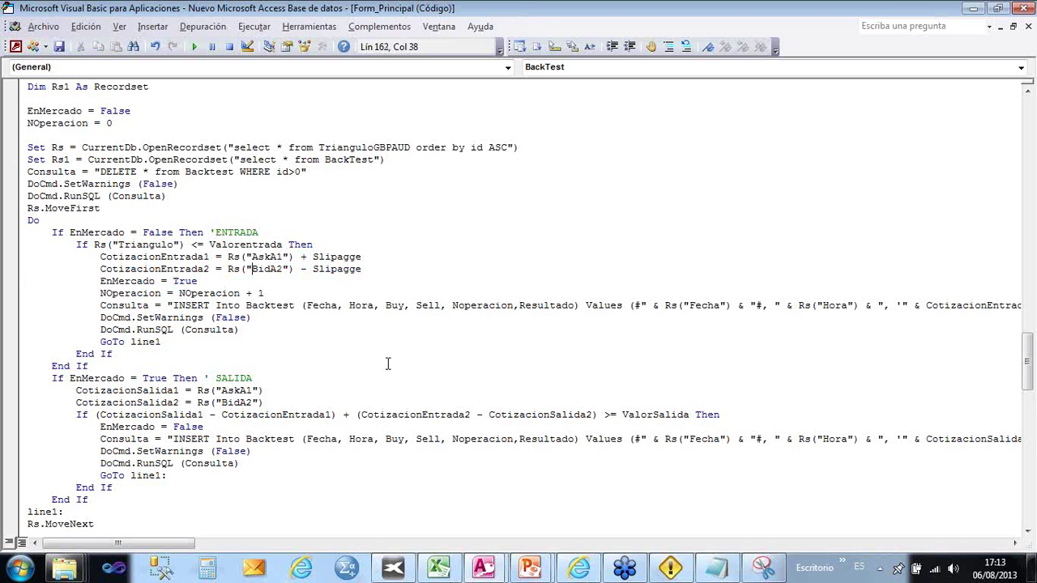
pyautogui.scroll(-2, 388, 364)
pyautogui.scroll(-6, 381, 363)
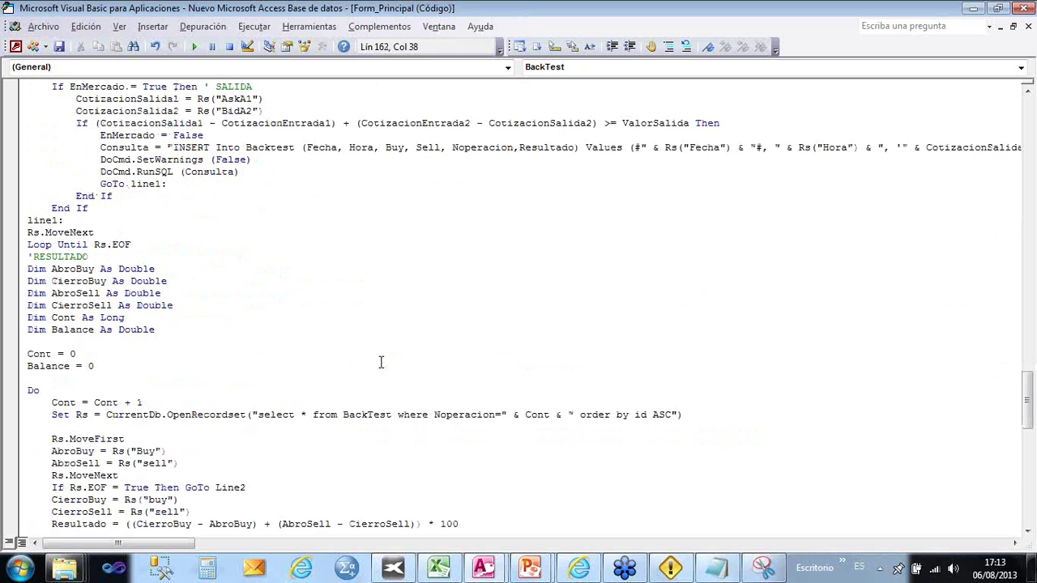
pyautogui.scroll(-12, 380, 362)
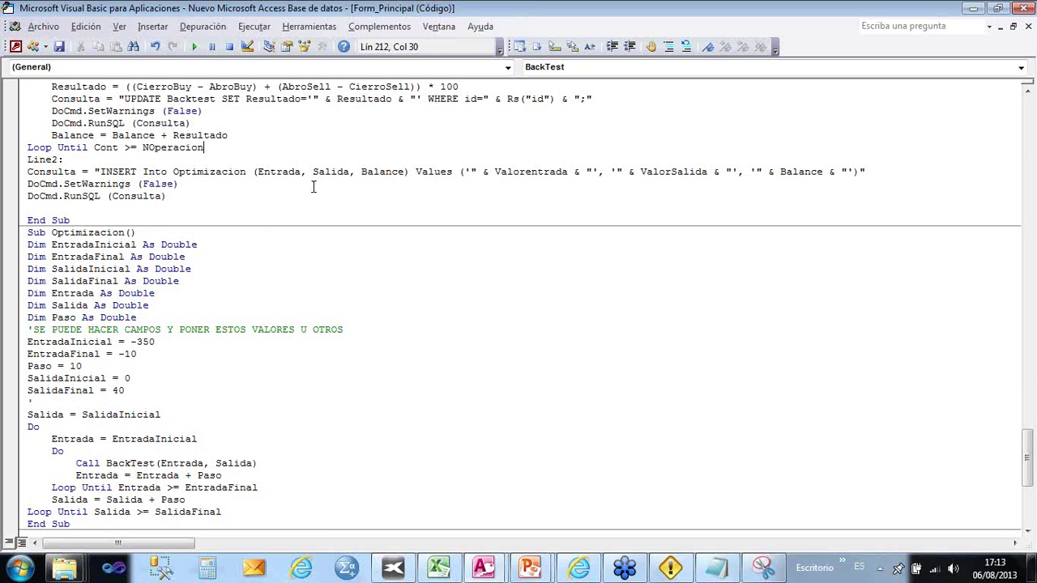
pyautogui.scroll(8, 313, 187)
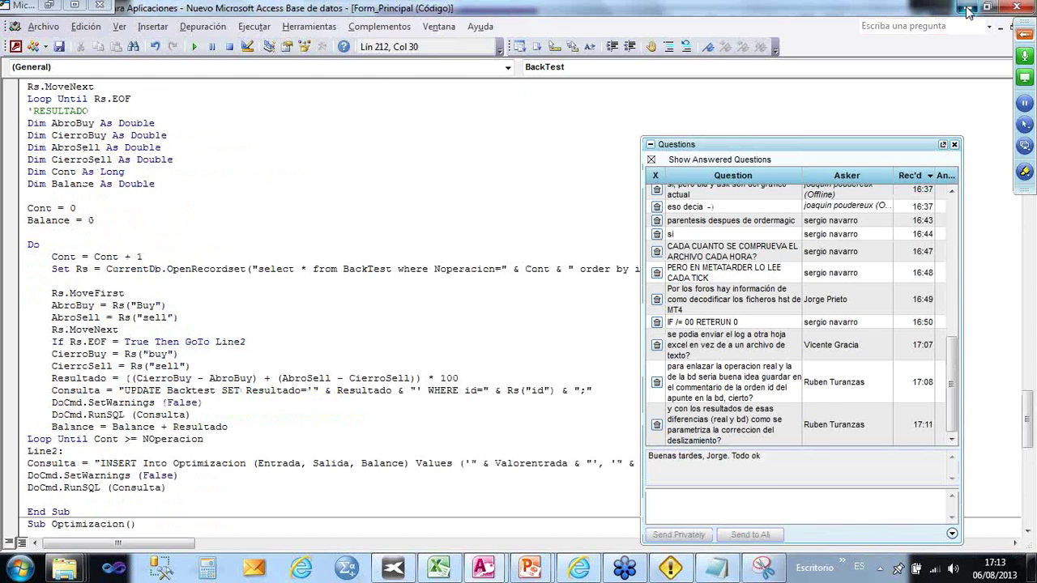
# Return to the Access database window and open the BackTest table.
pyautogui.click(969, 8)
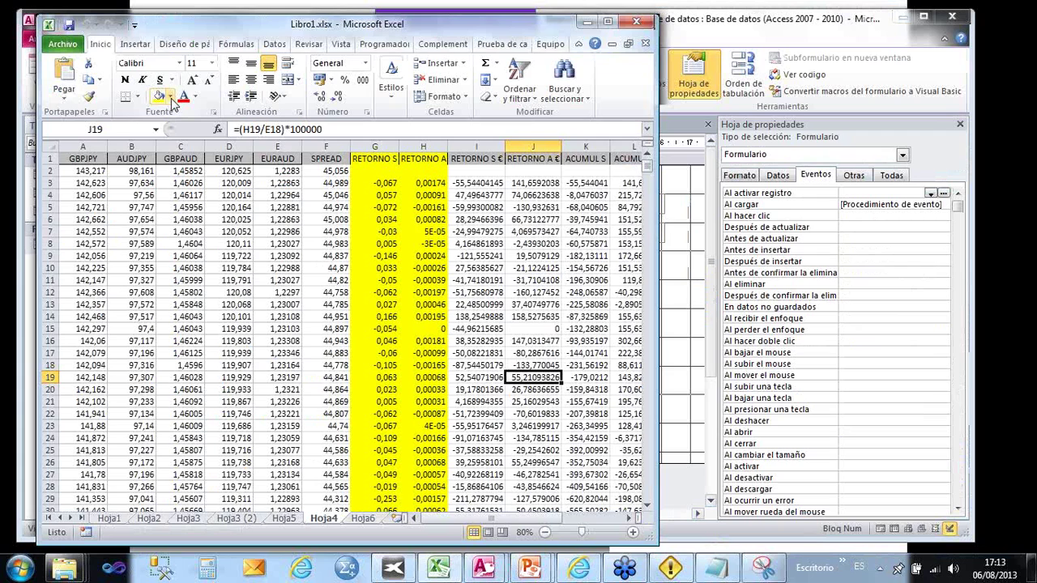
pyautogui.moveTo(365, 25); pyautogui.dragTo(519, 277)
pyautogui.click(80, 177)
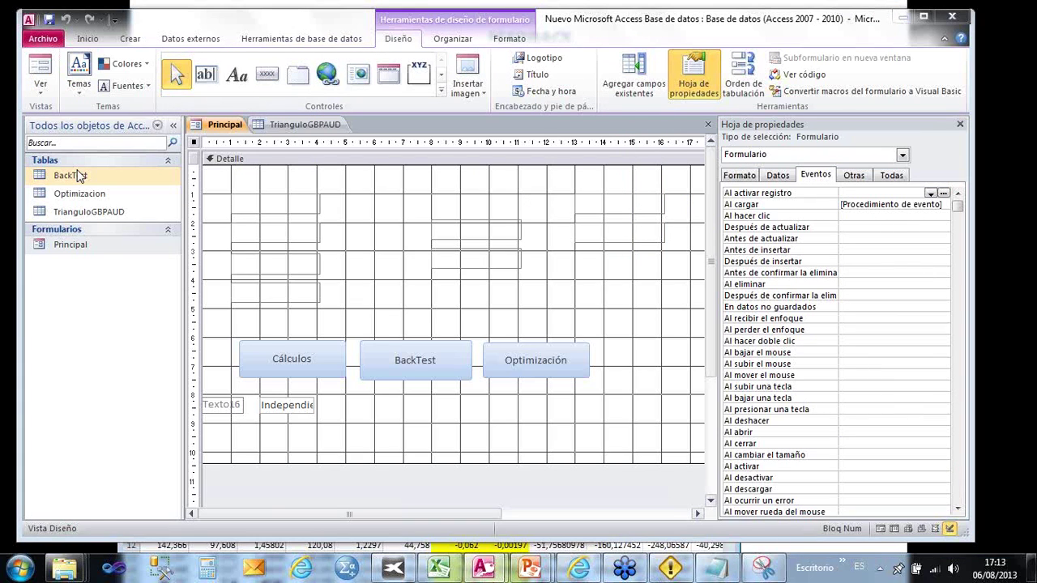
pyautogui.doubleClick(79, 177)
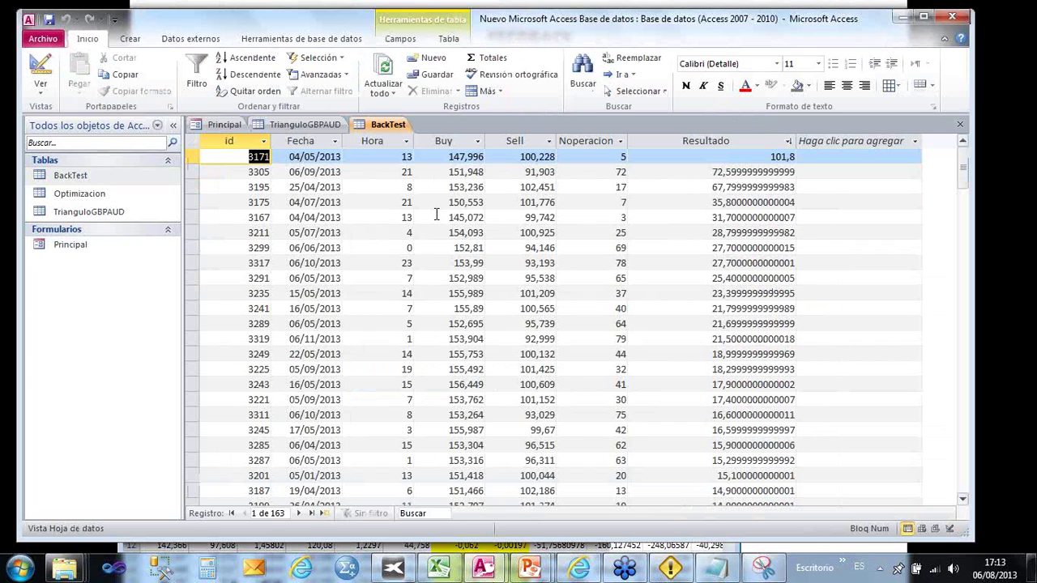
# Sort the BackTest table by the Resultado field from smallest to largest.
pyautogui.moveTo(750, 18); pyautogui.dragTo(475, 24)
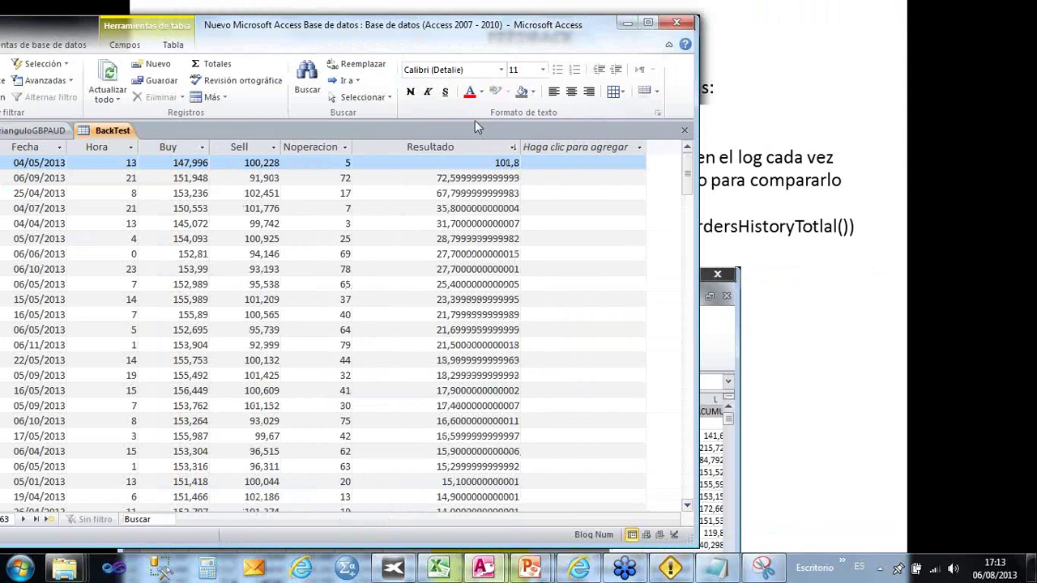
pyautogui.rightClick(476, 147)
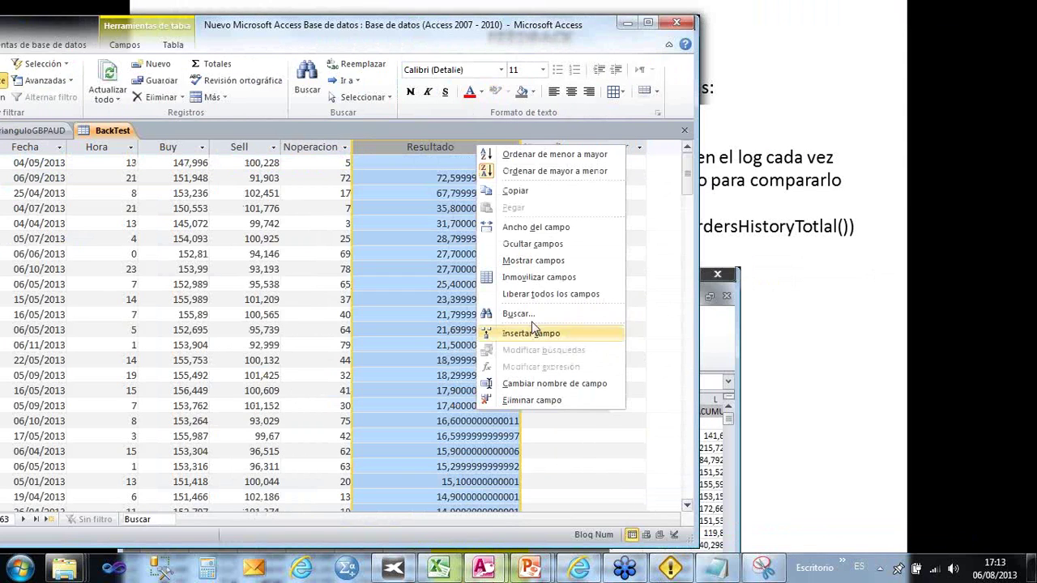
pyautogui.click(536, 155)
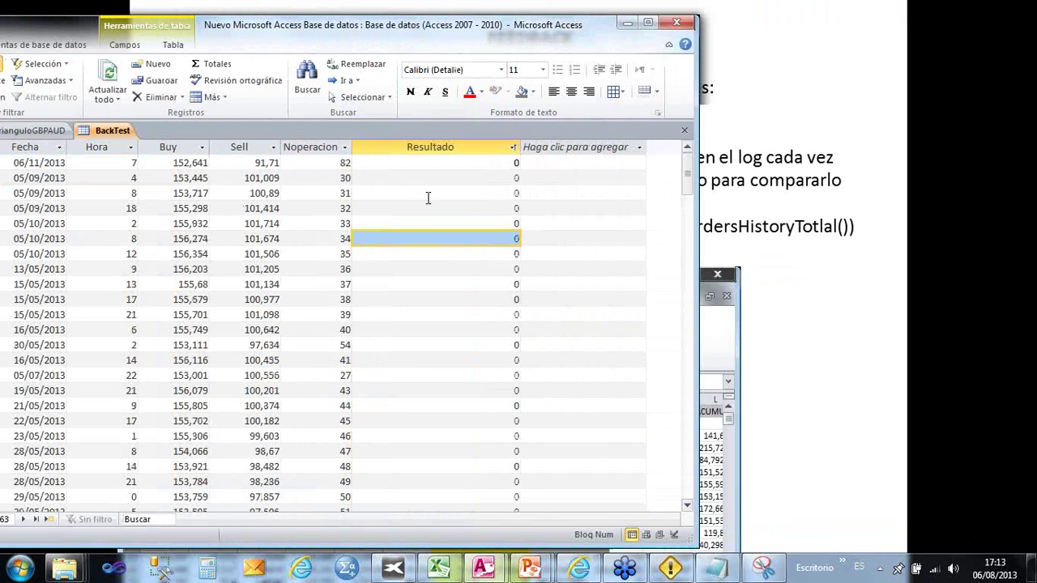
# Examine the trades with small positive Resultado values in the sorted BackTest table.
pyautogui.scroll(-7, 423, 207)
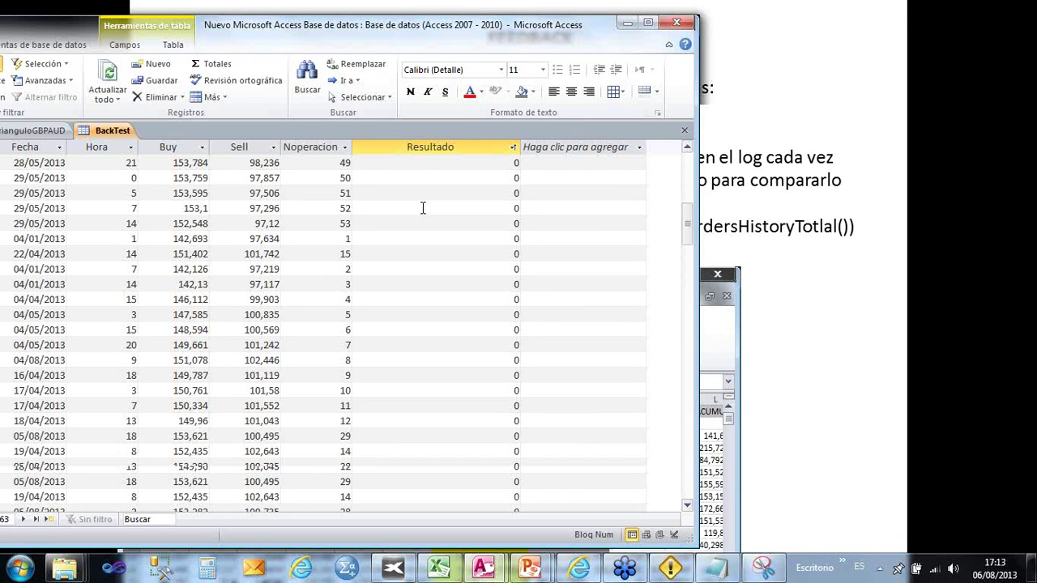
pyautogui.scroll(-10, 402, 242)
pyautogui.scroll(-7, 402, 242)
pyautogui.click(425, 181)
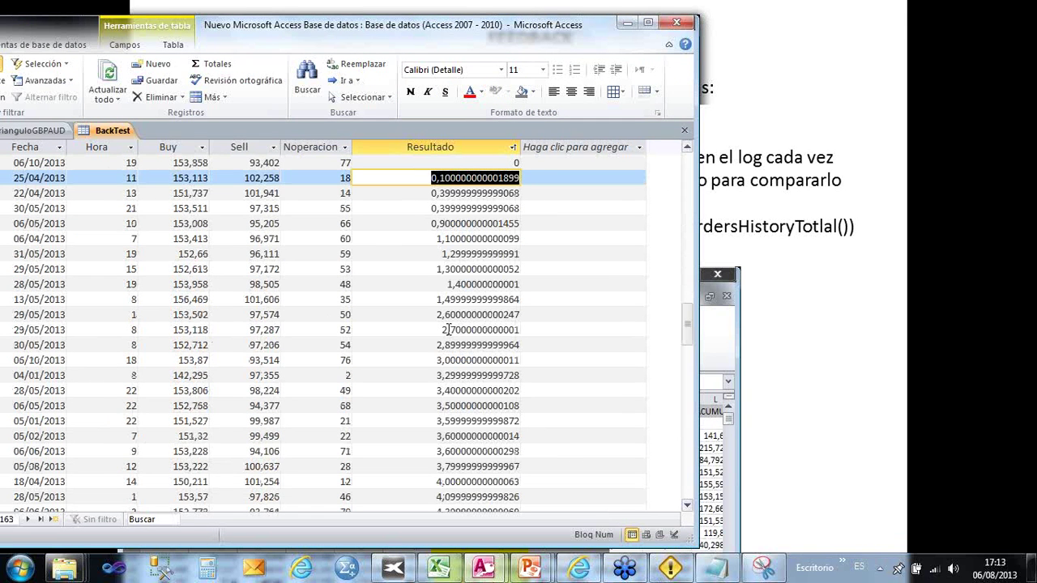
pyautogui.scroll(-4, 447, 330)
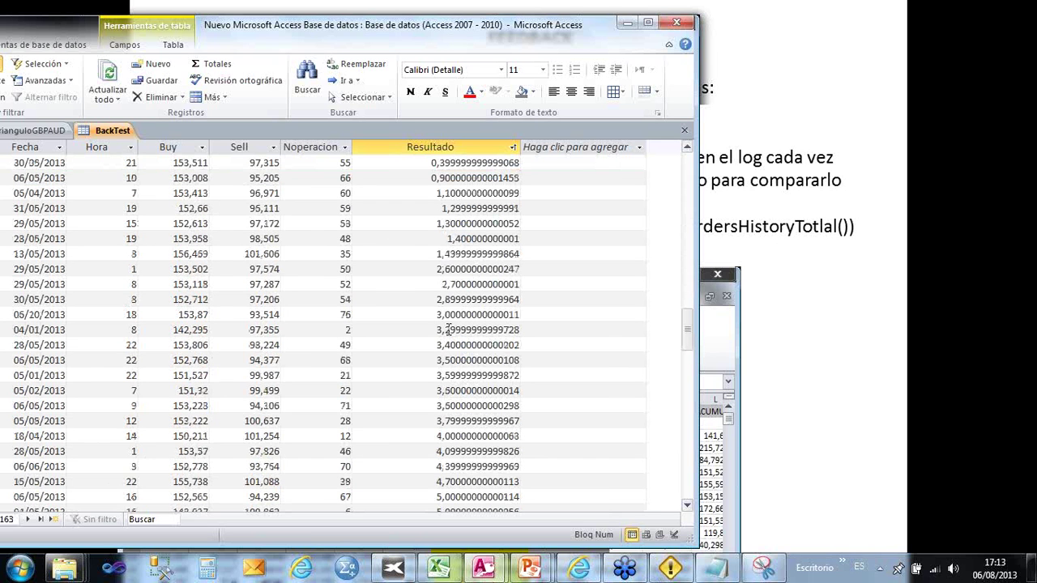
pyautogui.scroll(-2, 448, 329)
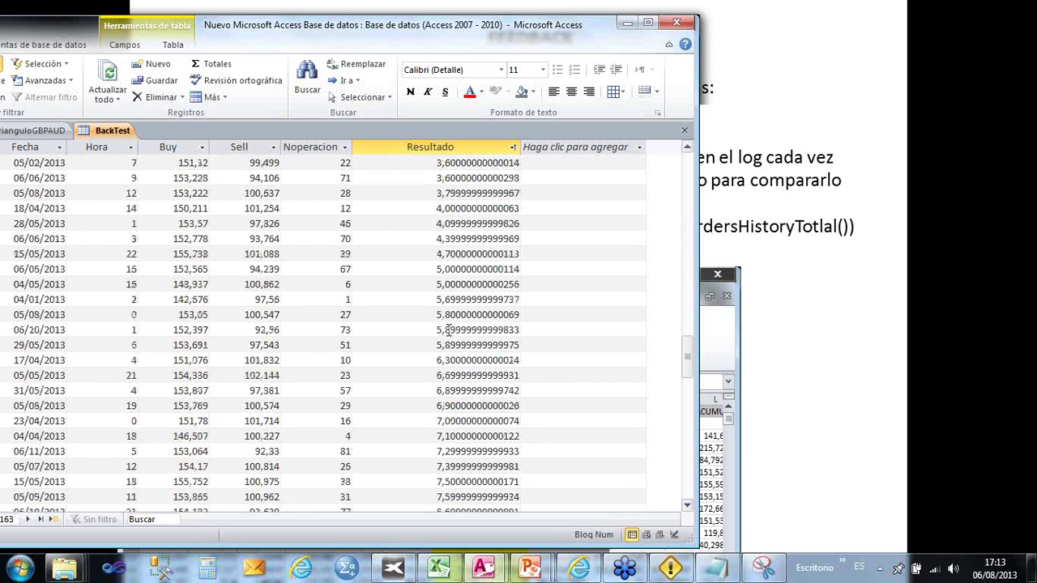
pyautogui.click(8, 377)
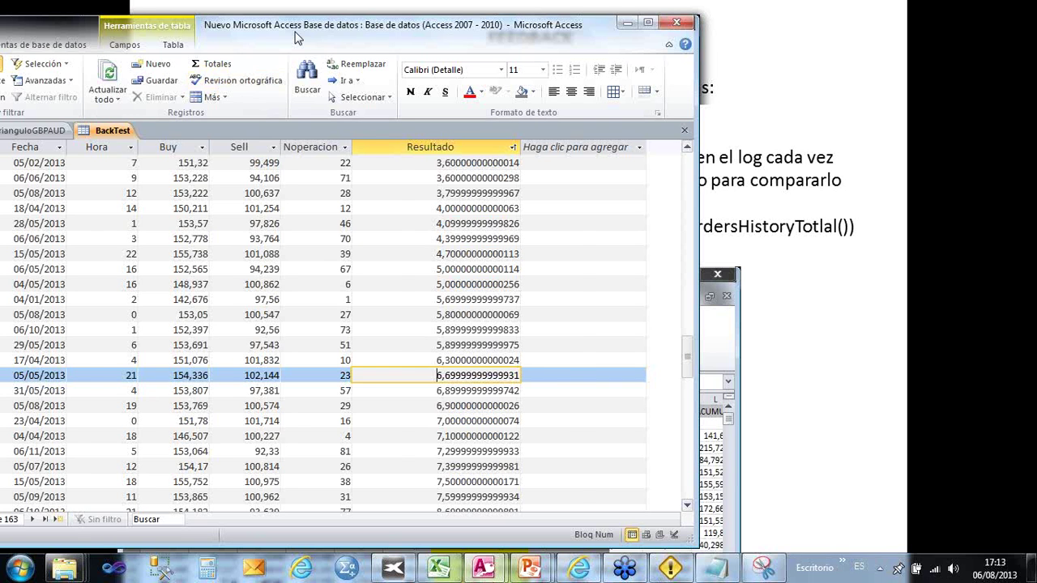
# Select the BackTest records with Resultado values from about 0,1 to 6,7 and examine their dates and prices.
pyautogui.moveTo(296, 38); pyautogui.dragTo(352, 34)
pyautogui.moveTo(30, 373); pyautogui.dragTo(30, 267)
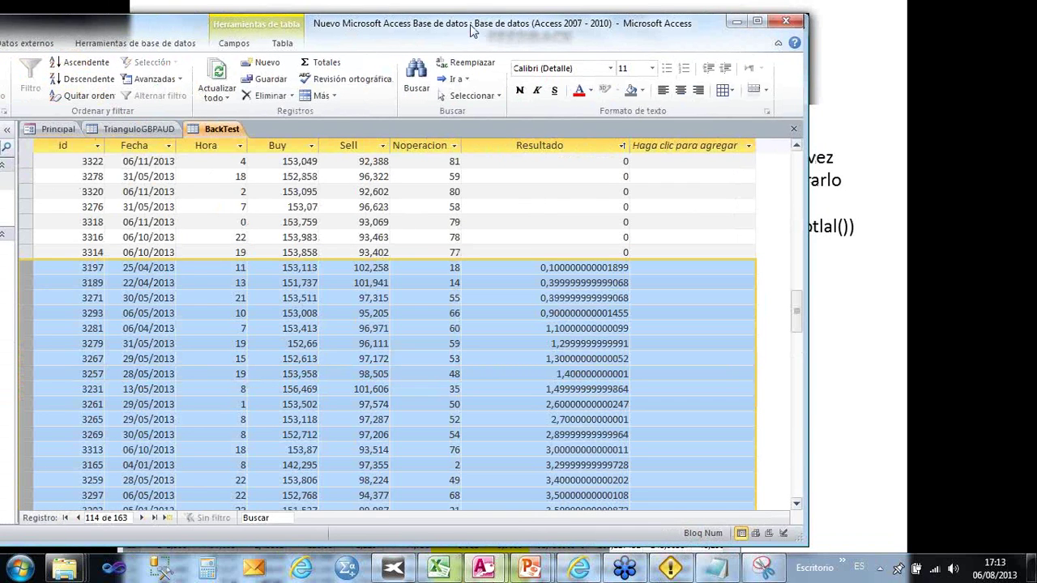
pyautogui.moveTo(472, 30); pyautogui.dragTo(250, 0)
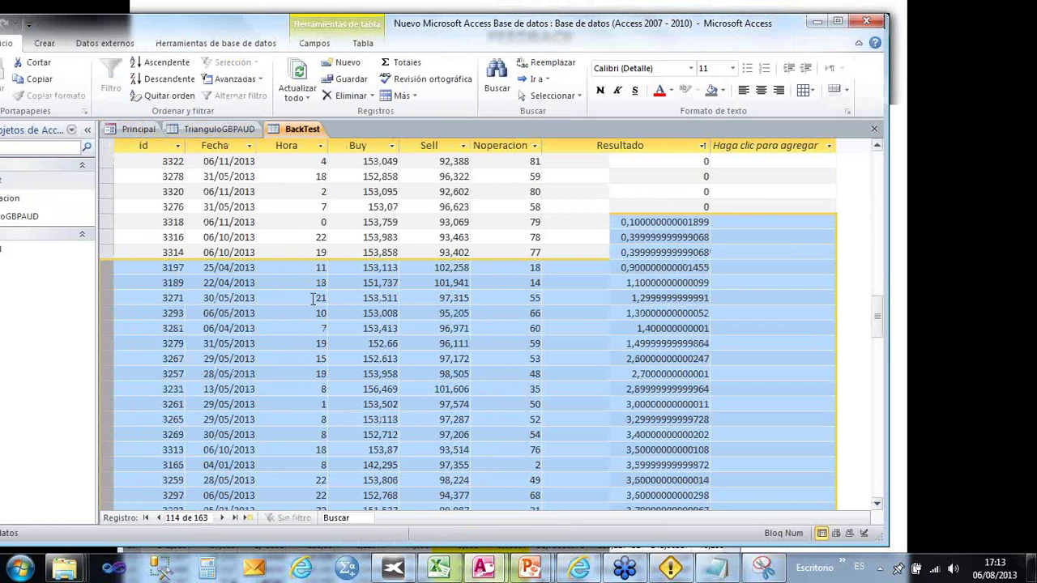
pyautogui.scroll(-5, 313, 298)
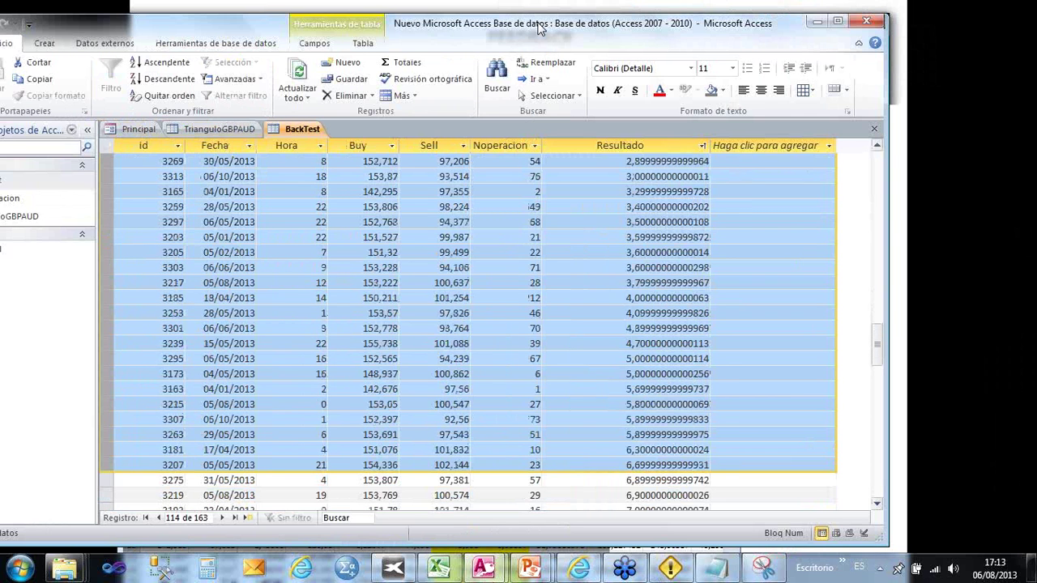
pyautogui.moveTo(540, 29); pyautogui.dragTo(349, 31)
pyautogui.scroll(-4, 412, 334)
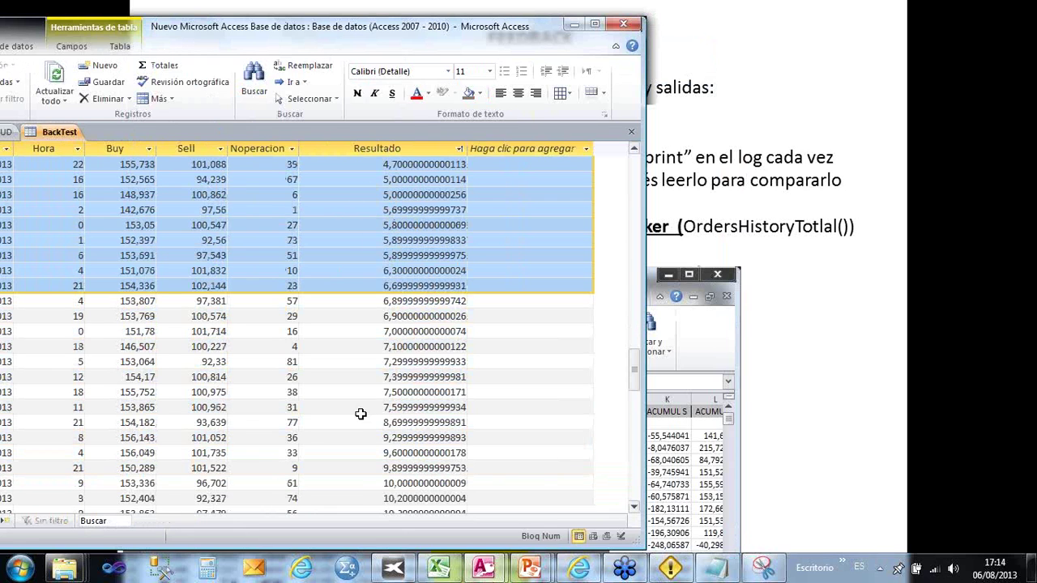
# Inspect individual Resultado values between about 5,7 and 6,7 in the sorted BackTest table.
pyautogui.click(381, 285)
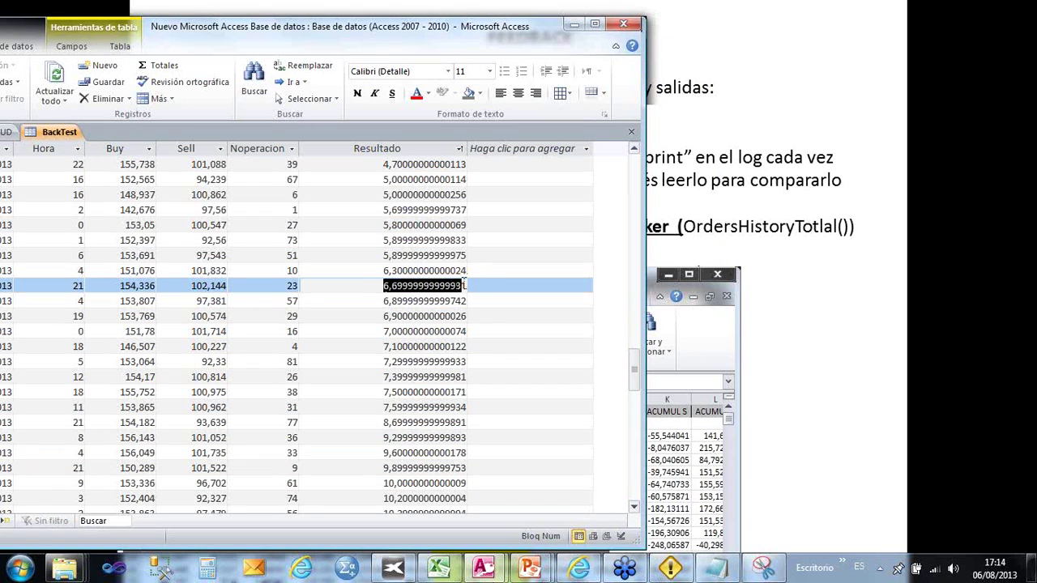
pyautogui.moveTo(380, 274); pyautogui.dragTo(477, 272)
pyautogui.moveTo(379, 239); pyautogui.dragTo(468, 255)
pyautogui.moveTo(372, 228); pyautogui.dragTo(459, 235)
pyautogui.moveTo(384, 209); pyautogui.dragTo(476, 221)
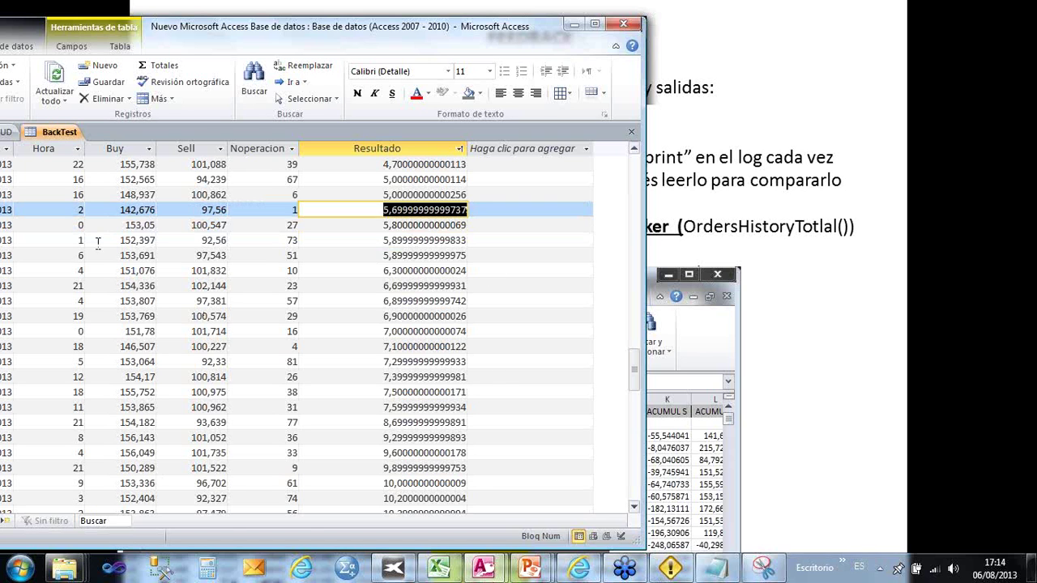
# Switch from Access to the running PowerPoint slide show at the FEEDBACK slide.
pyautogui.click(697, 44)
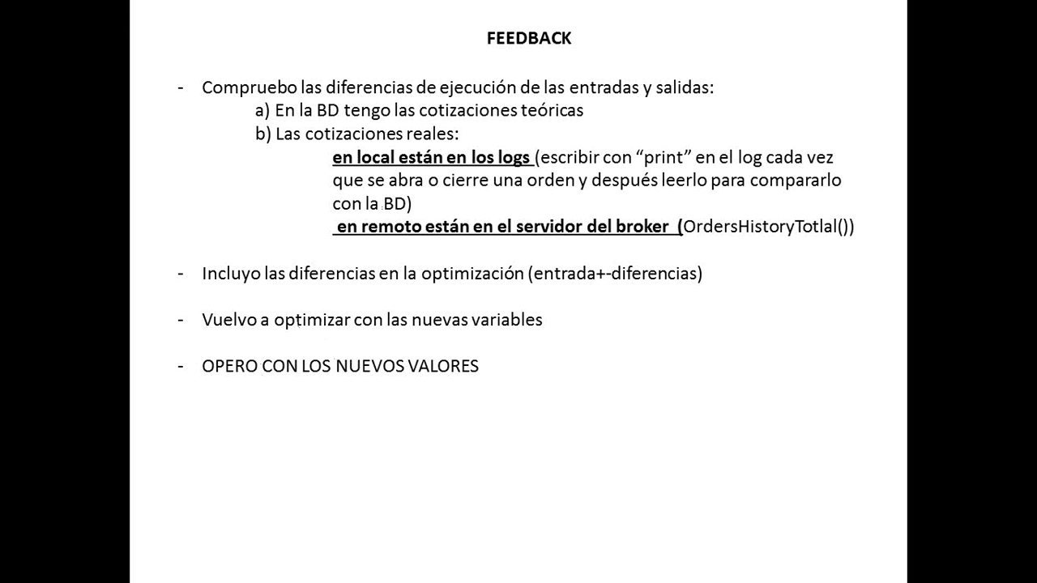
pyautogui.press('super')
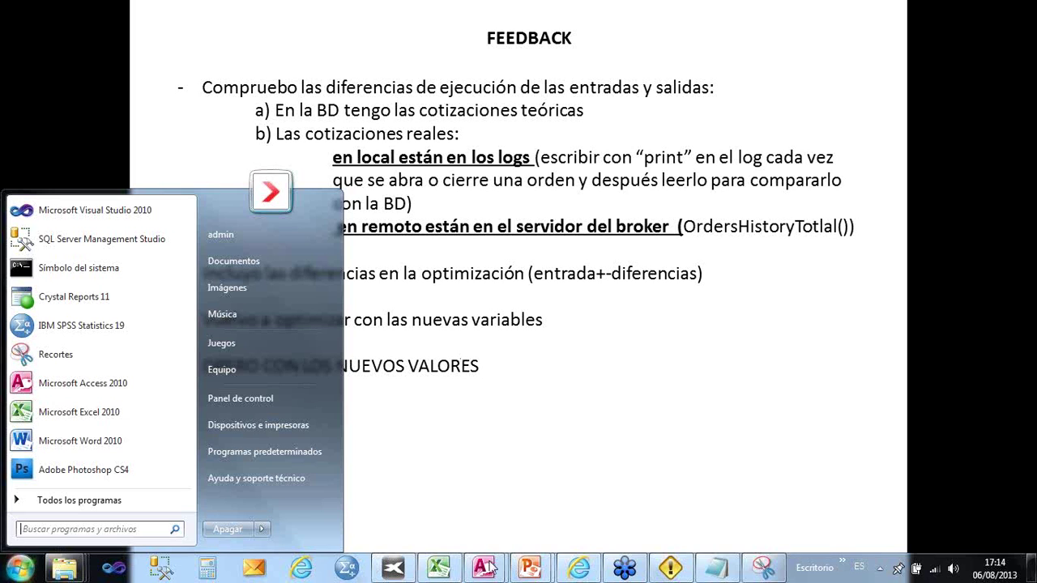
pyautogui.click(531, 571)
pyautogui.click(532, 571)
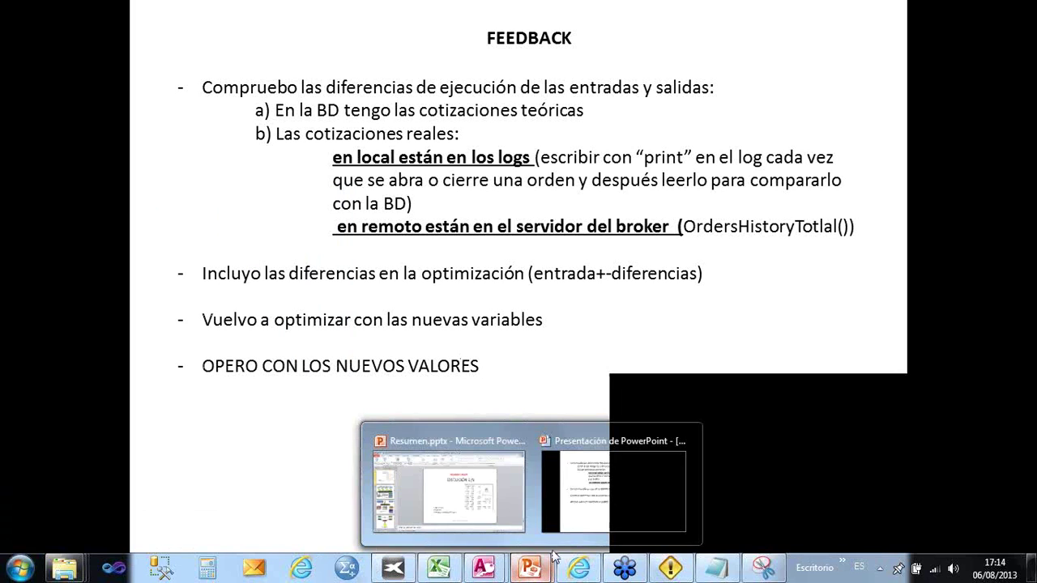
pyautogui.click(369, 183)
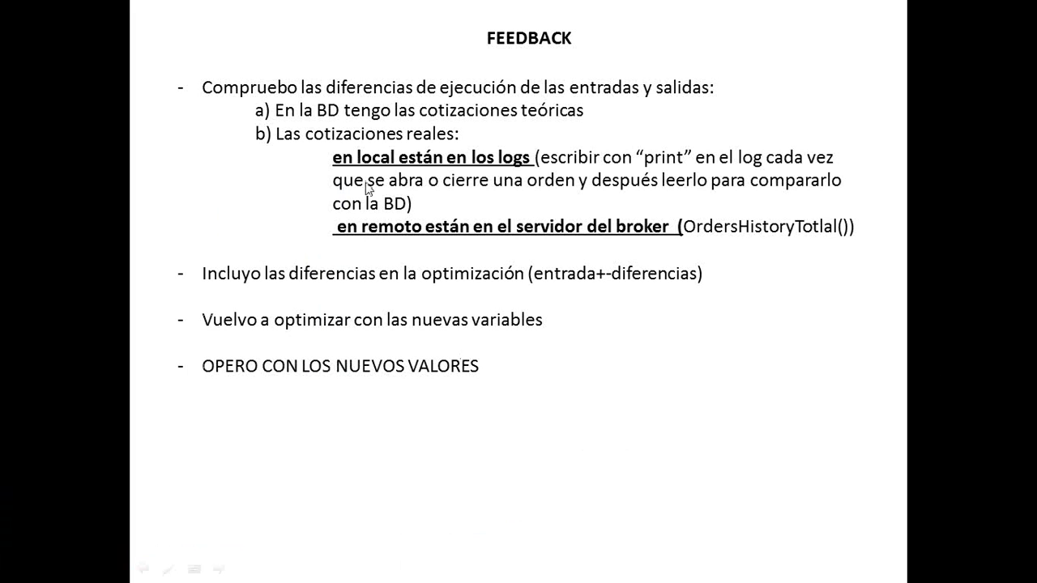
# Review the earlier slides back to the EA and database diagram, and advance the slide show past FEEDBACK to the RESUMEN slide.
pyautogui.scroll(2, 366, 188)
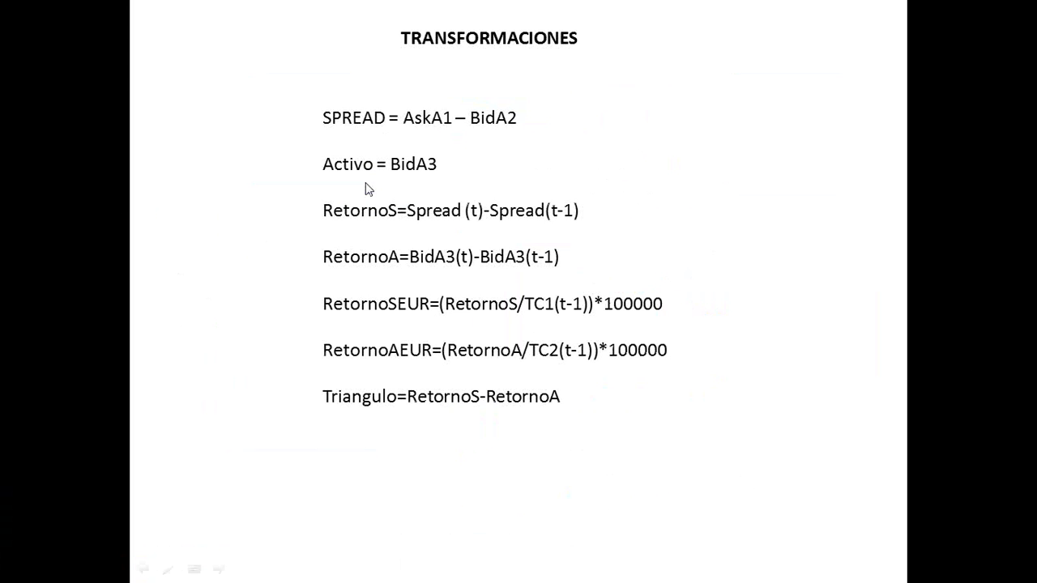
pyautogui.scroll(2, 366, 188)
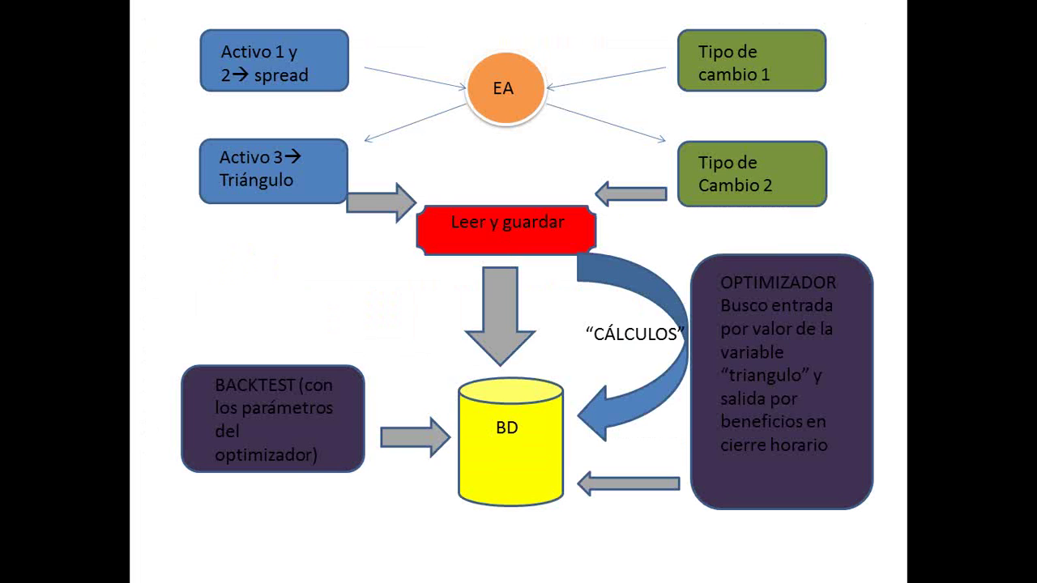
pyautogui.scroll(-3, 519, 292)
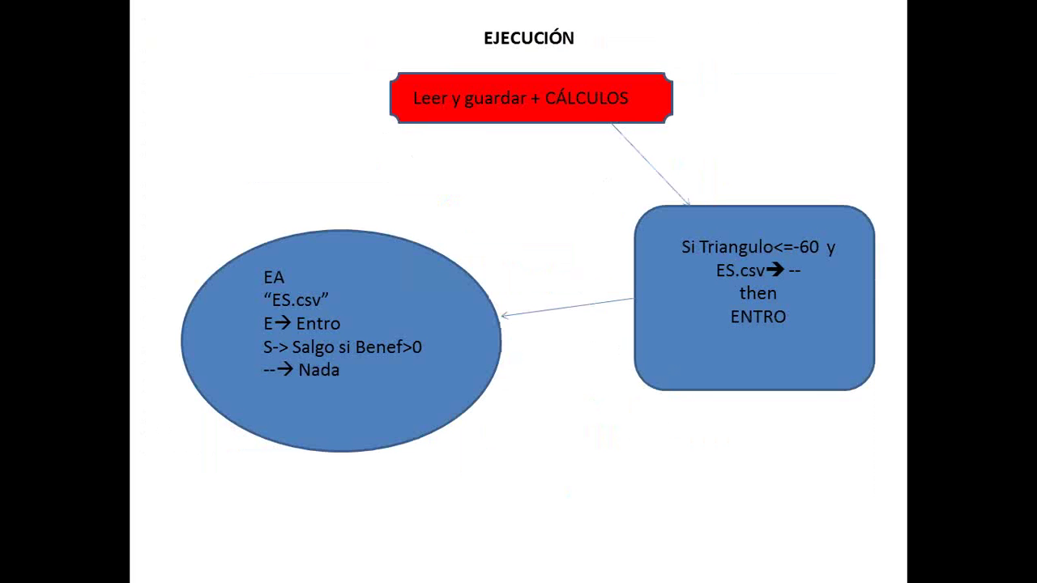
pyautogui.scroll(-1, 519, 292)
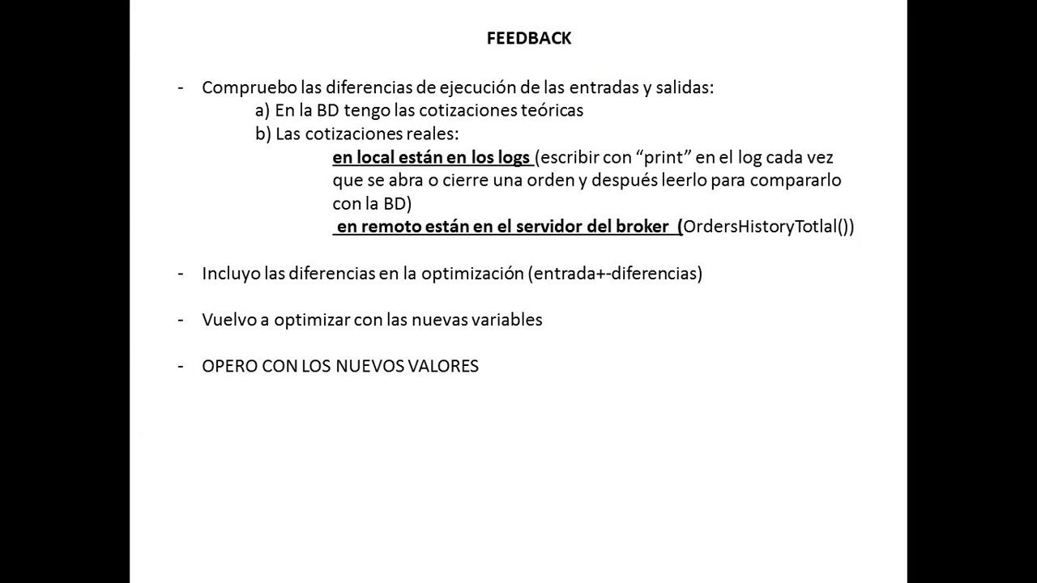
pyautogui.press('pagedown')
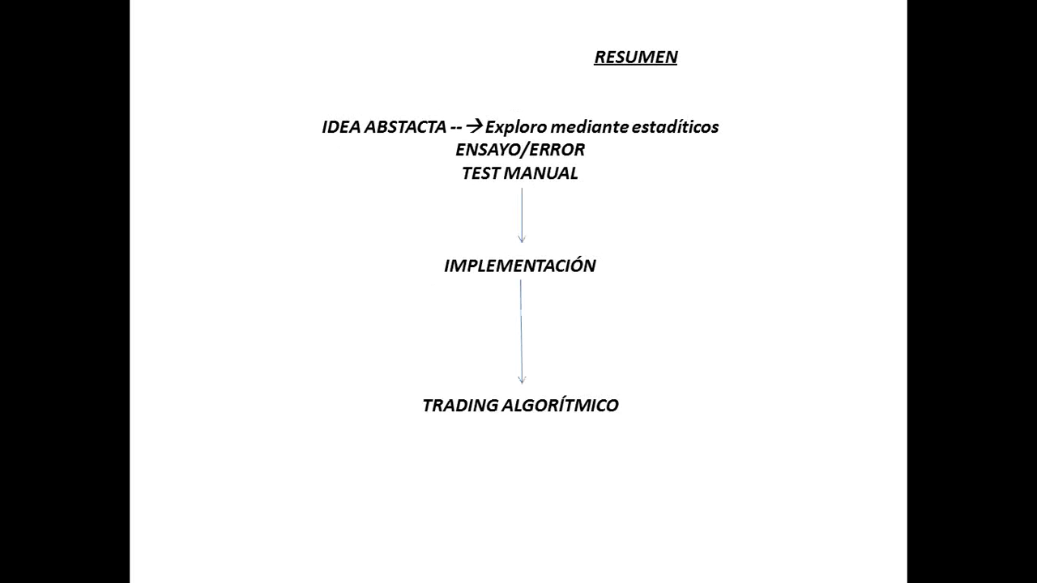